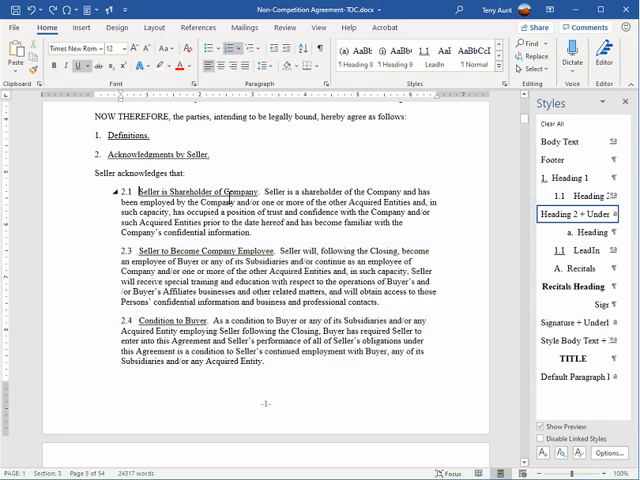
- Split heading 2.1 right after 'Company' so its body text becomes a separate paragraph
click(259, 191)
key(Return)
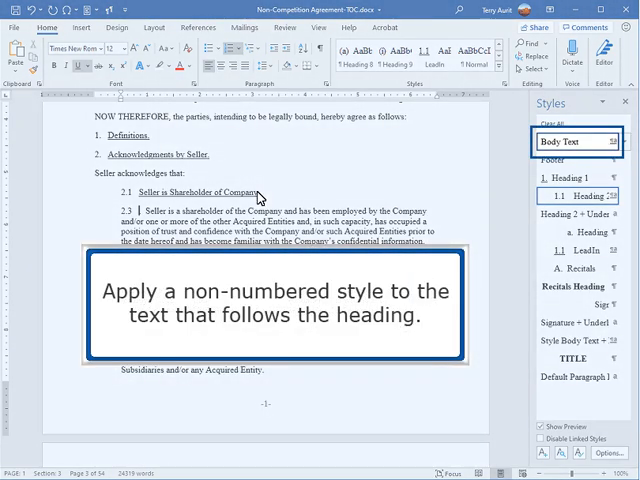
- Make the split-off shareholder paragraph Body Text, then place the cursor after 'Company' in heading 2.1
click(578, 146)
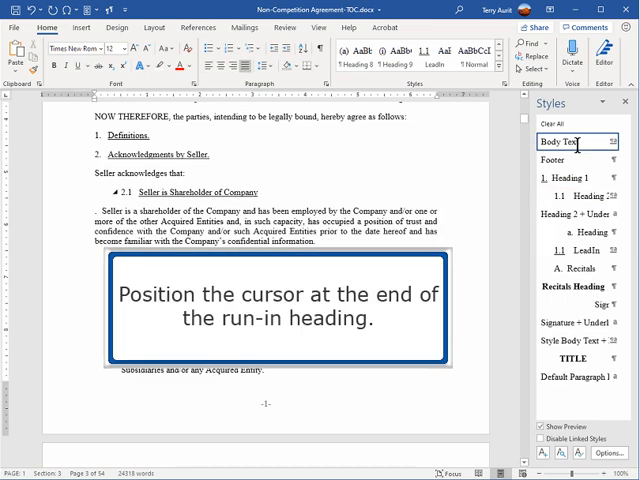
click(258, 195)
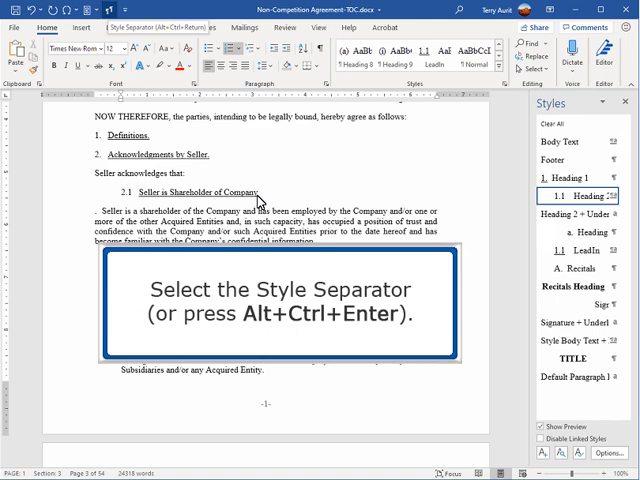
- Insert a style separator to run heading 2.1 into its shareholder paragraph on one line
click(109, 11)
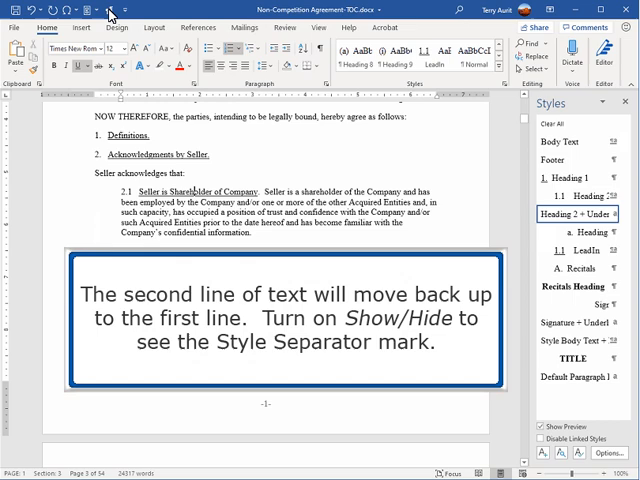
- Turn on Show/Hide ¶ so the style separator after 'Company' becomes visible
click(320, 50)
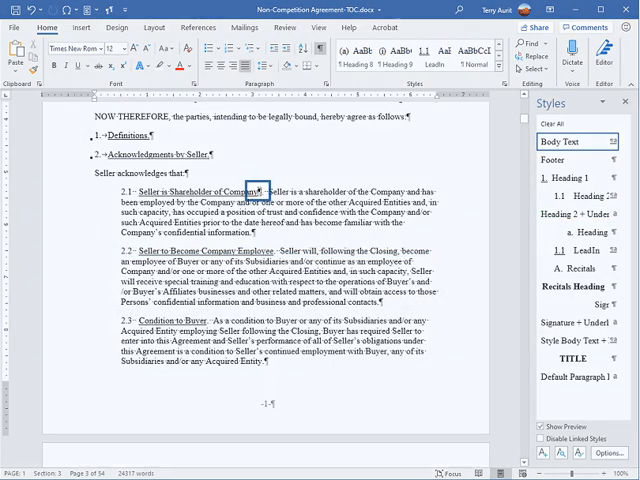